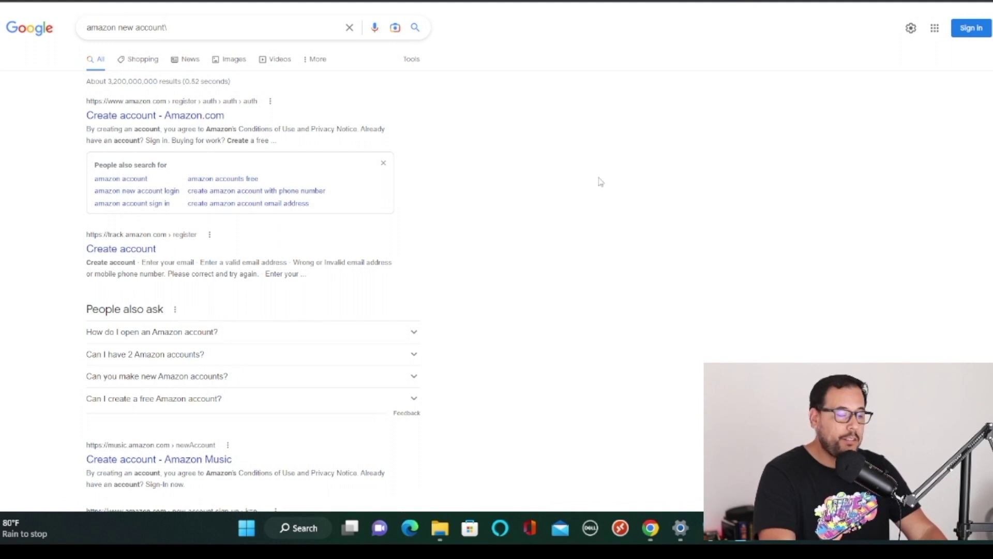
Open the 'Create account - Amazon.com' result to start signing up for a new Amazon account
left_click(140, 120)
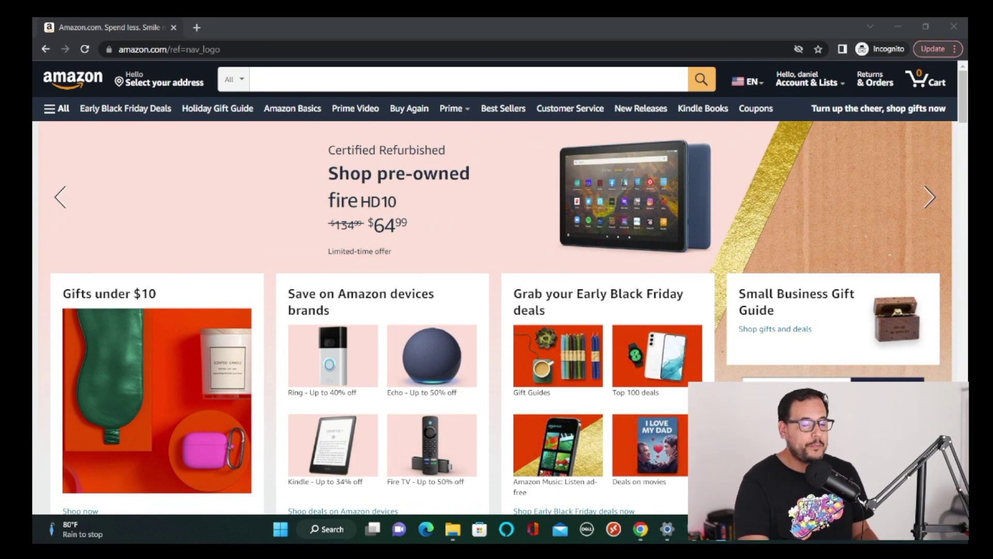
Go from Account & Lists to Account, then Your Payments, and start adding a payment method
mouse_move(800, 87)
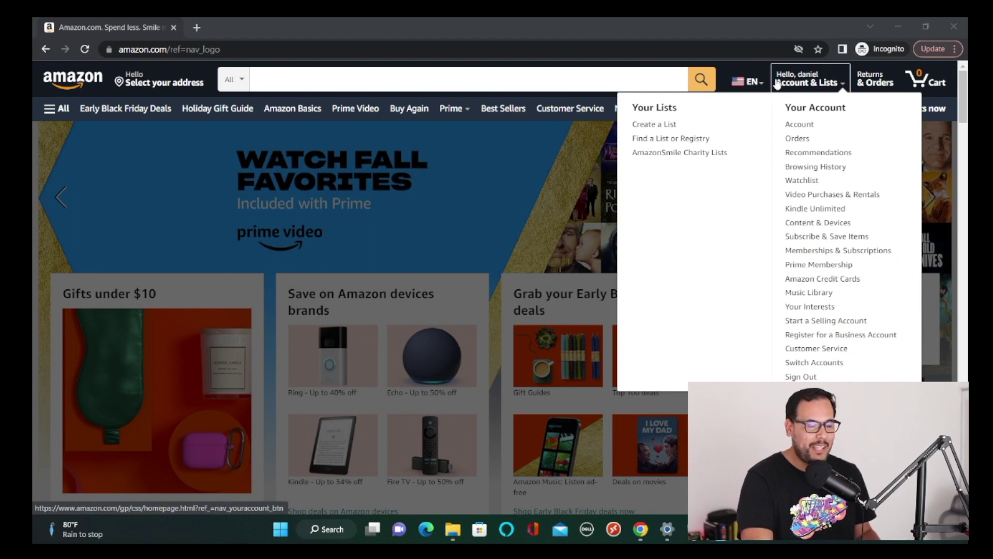
left_click(789, 124)
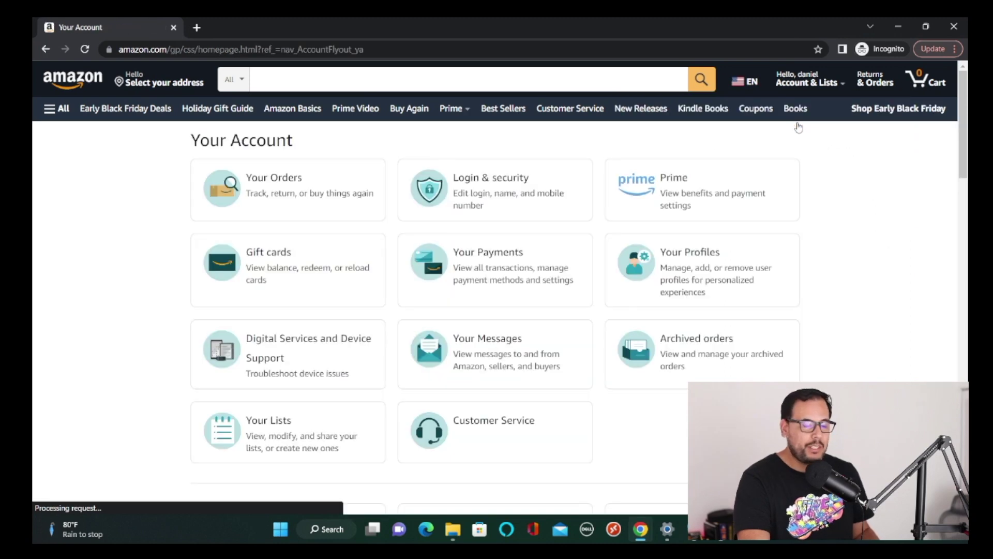
scroll(311, 346, "down", 5)
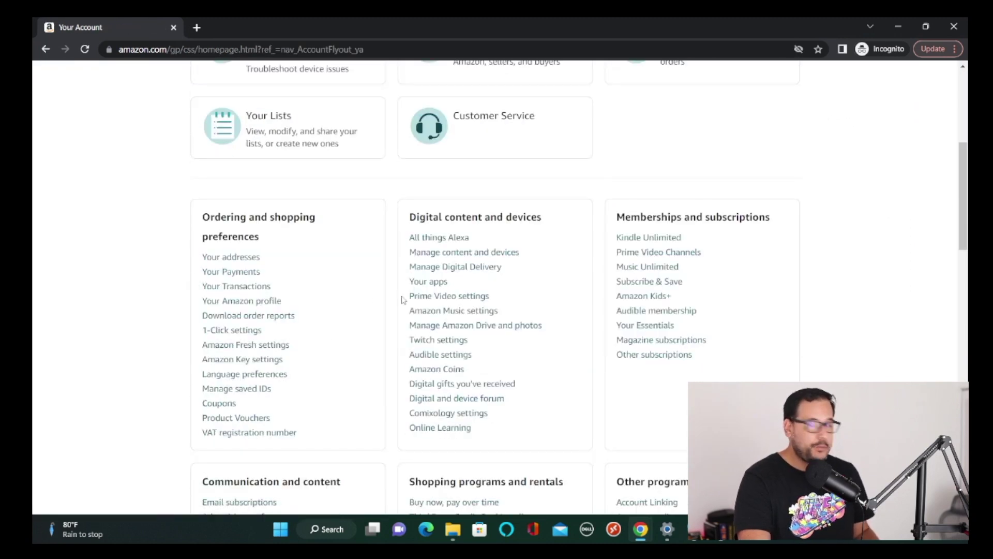
left_click(241, 272)
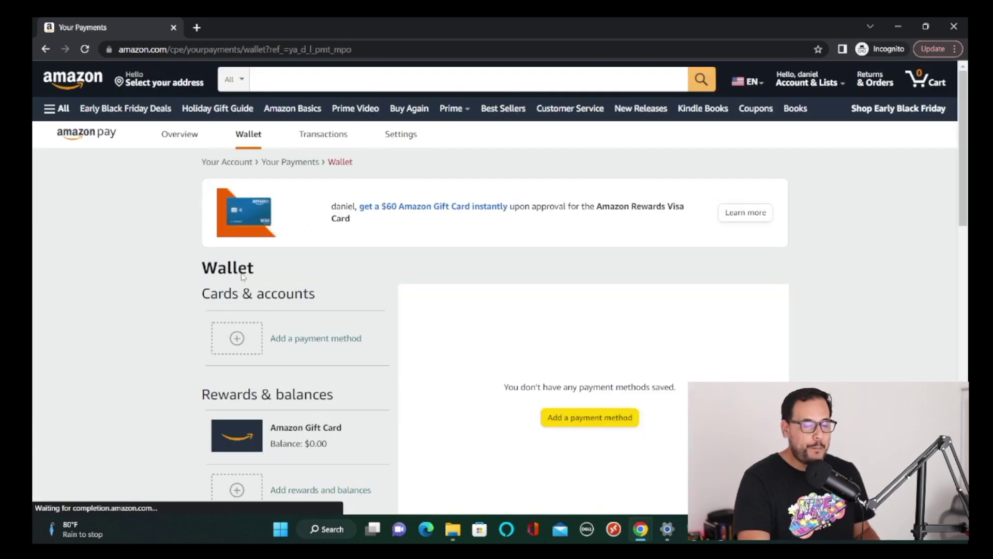
scroll(288, 327, "down", 2)
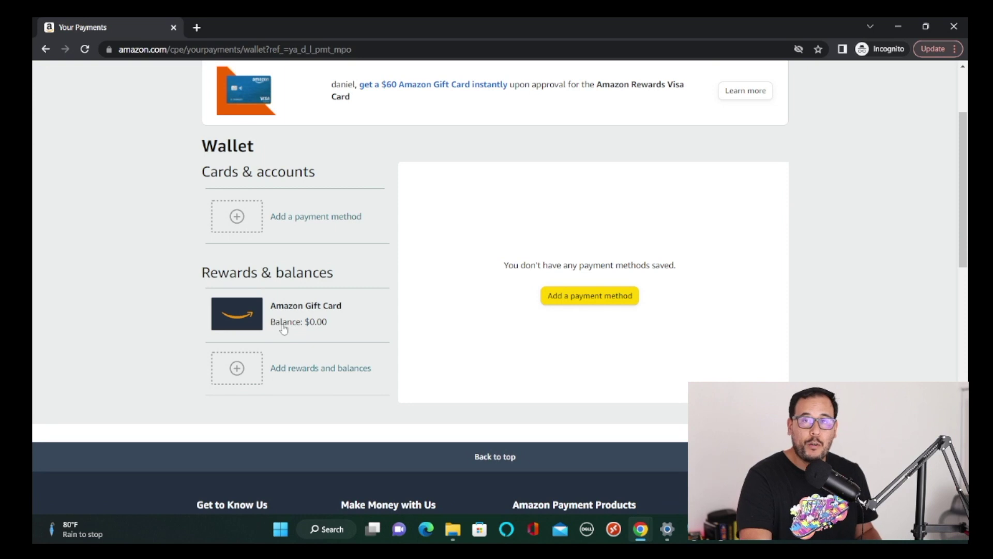
left_click(315, 217)
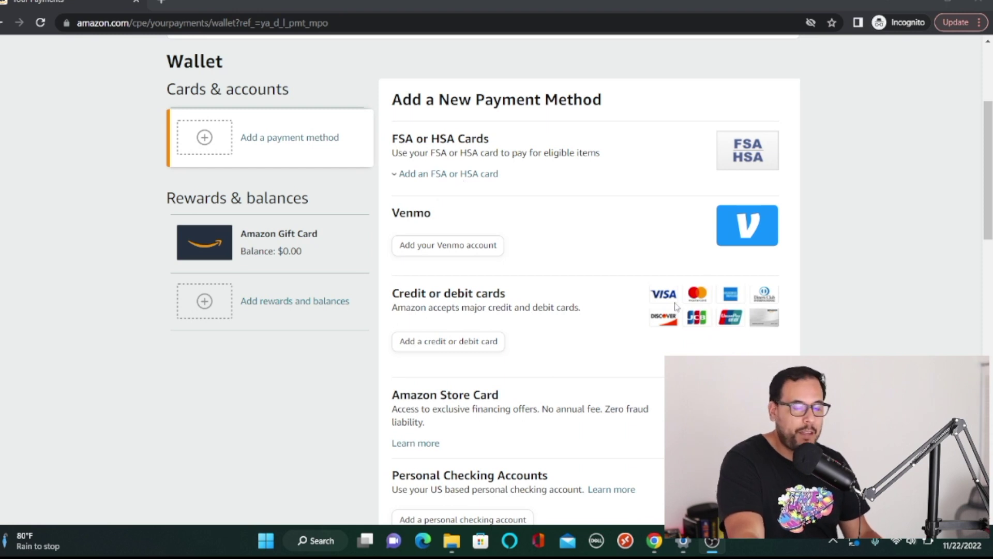
scroll(674, 308, "down", 1)
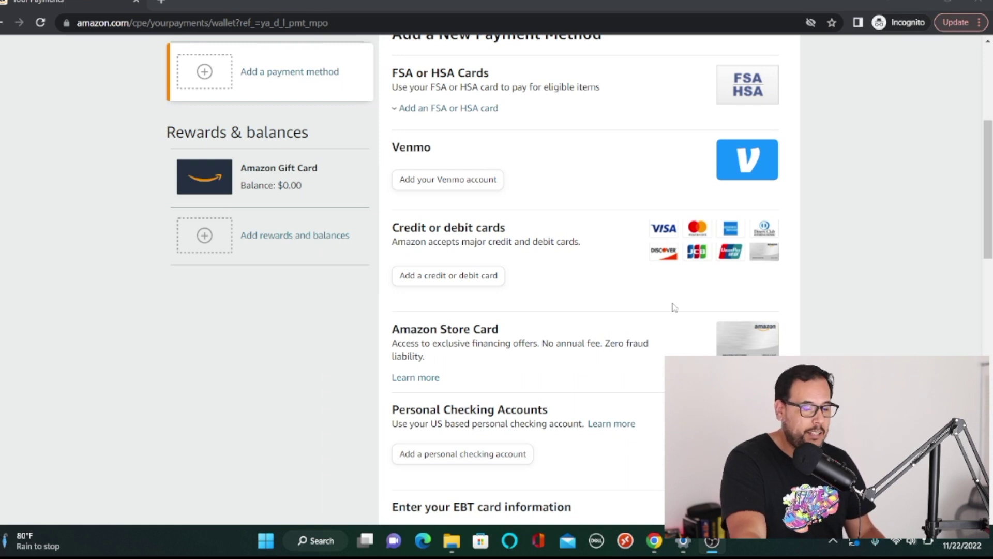
scroll(674, 308, "down", 1)
scroll(674, 307, "down", 1)
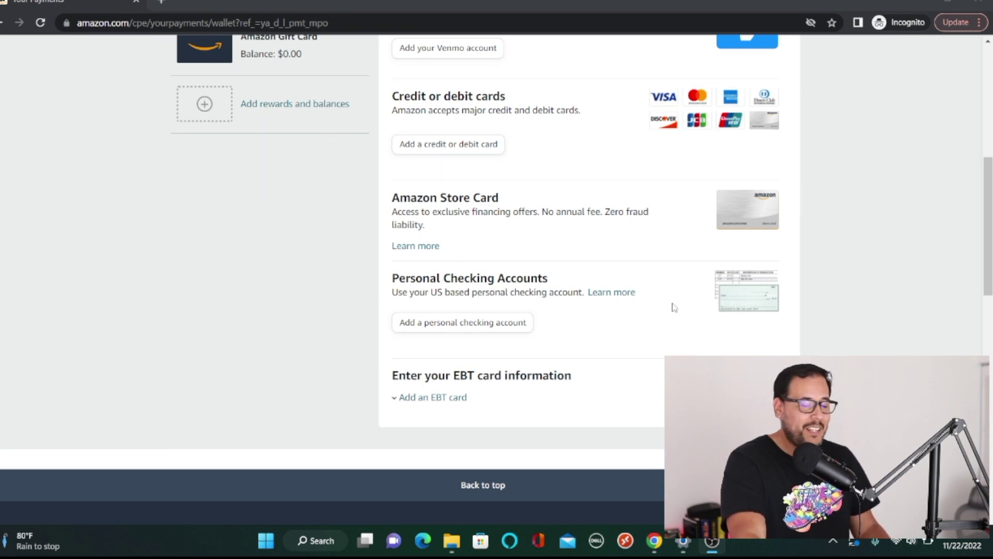
scroll(674, 307, "up", 4)
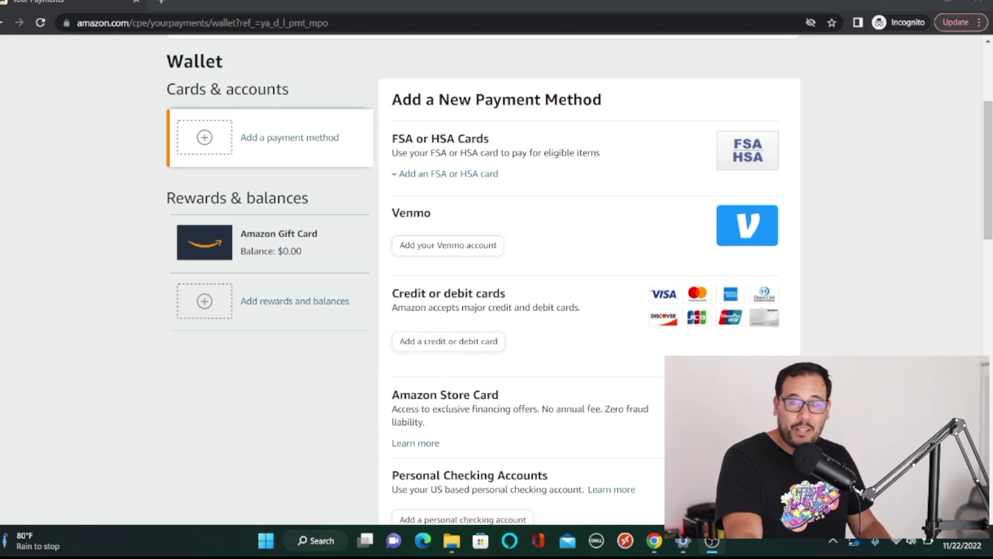
scroll(574, 279, "down", 1)
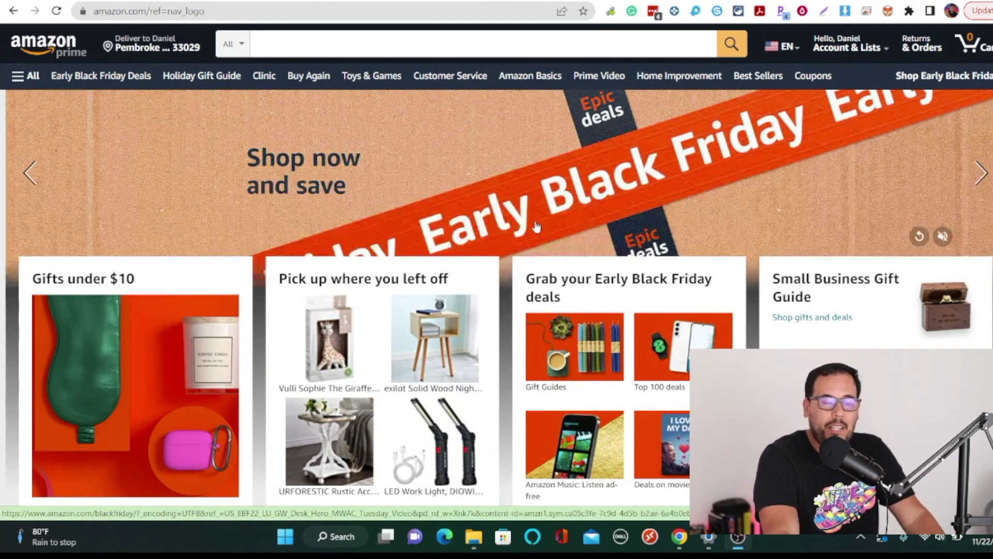
Paste product code B07DXP67QJ into the Amazon search bar, search, and browse the results
left_click(385, 45)
right_click(385, 46)
left_click(433, 146)
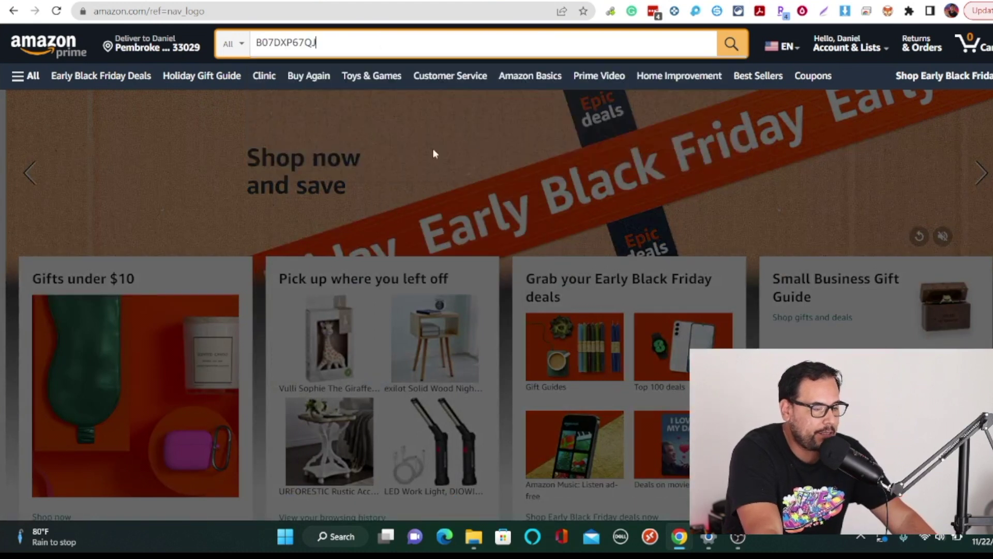
key("Return")
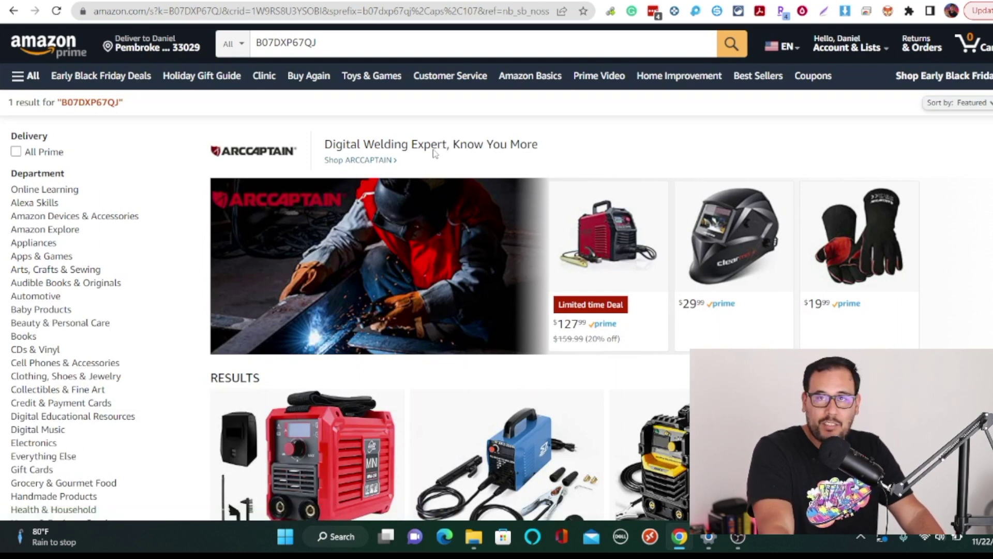
scroll(468, 297, "down", 4)
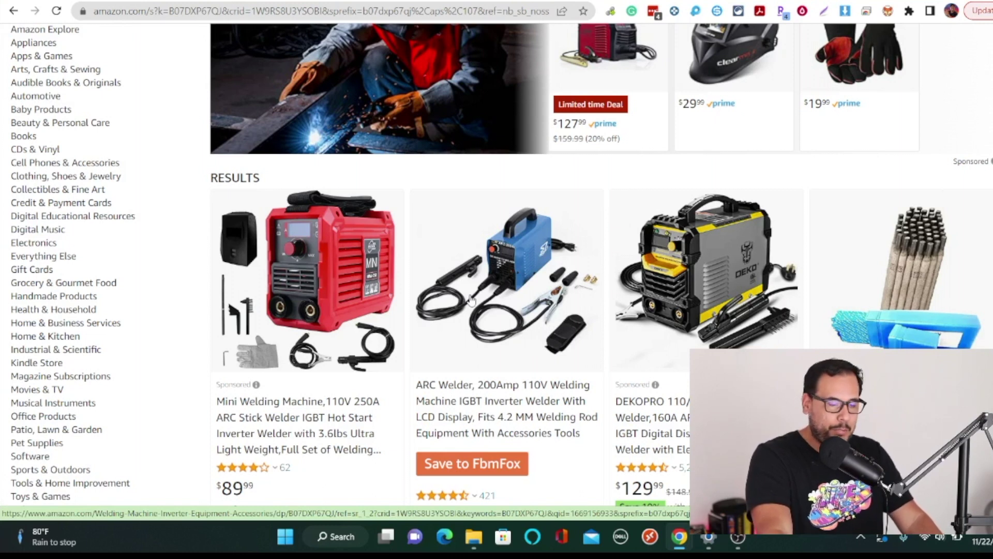
scroll(471, 299, "down", 3)
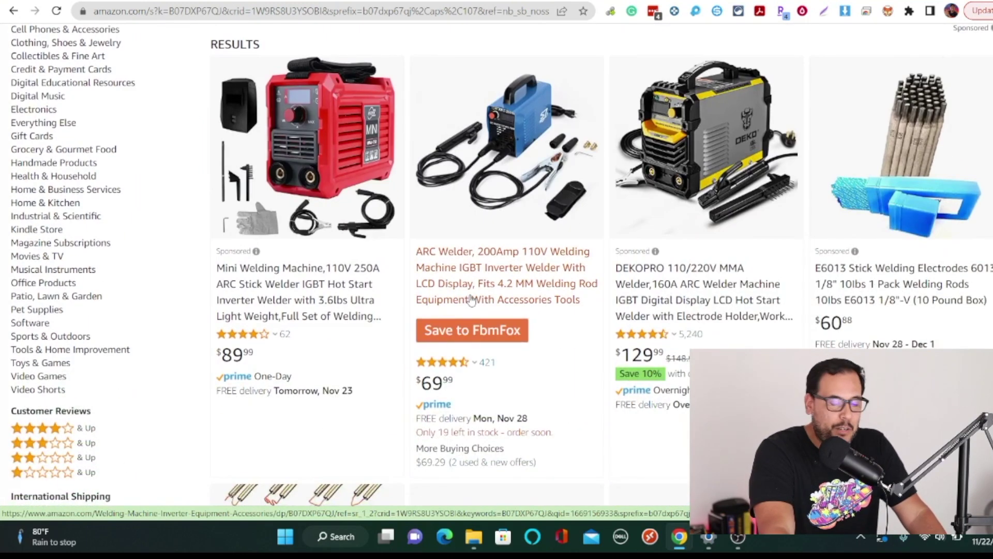
Open the blue 200Amp 110V ARC Welder's $69.99 product page and add it to the cart
left_click(505, 299)
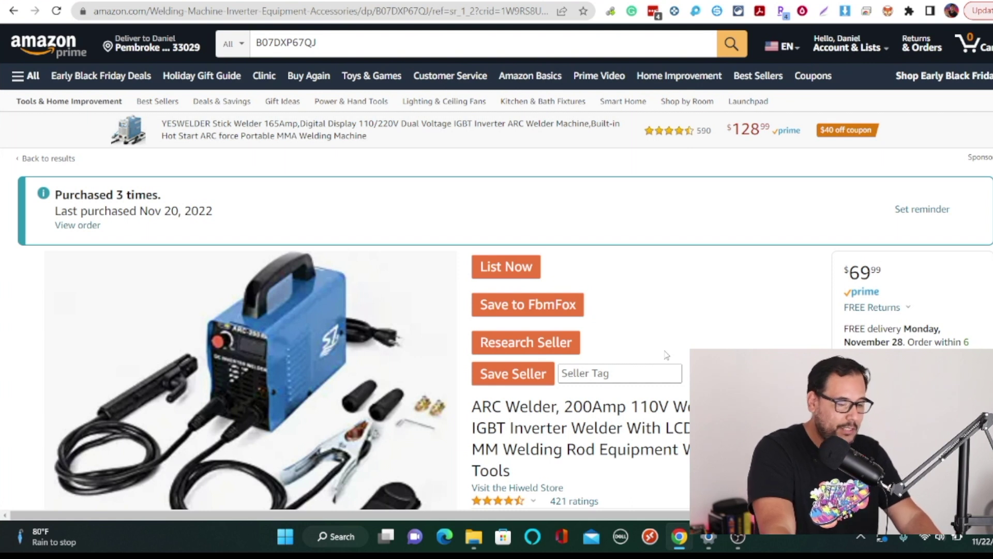
scroll(822, 184, "down", 1)
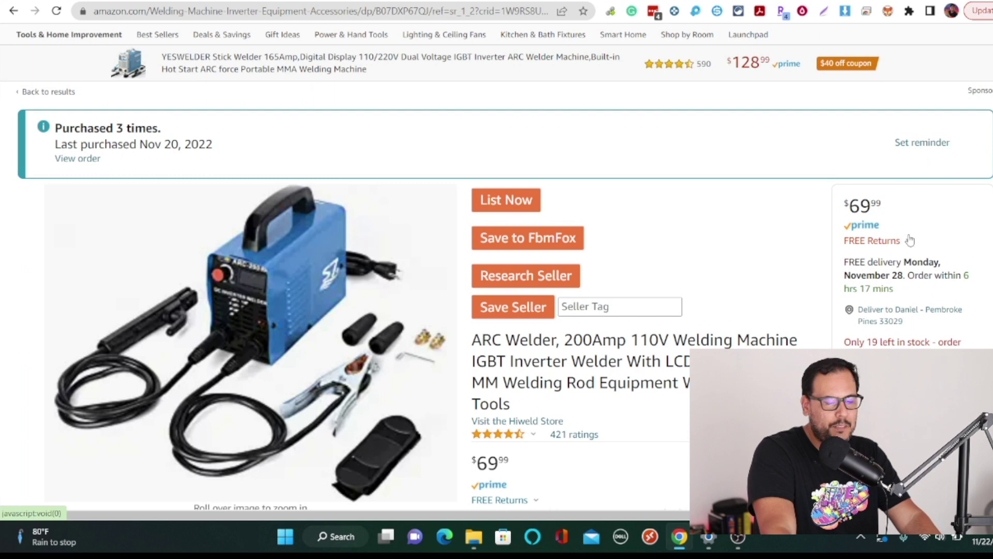
scroll(768, 291, "down", 1)
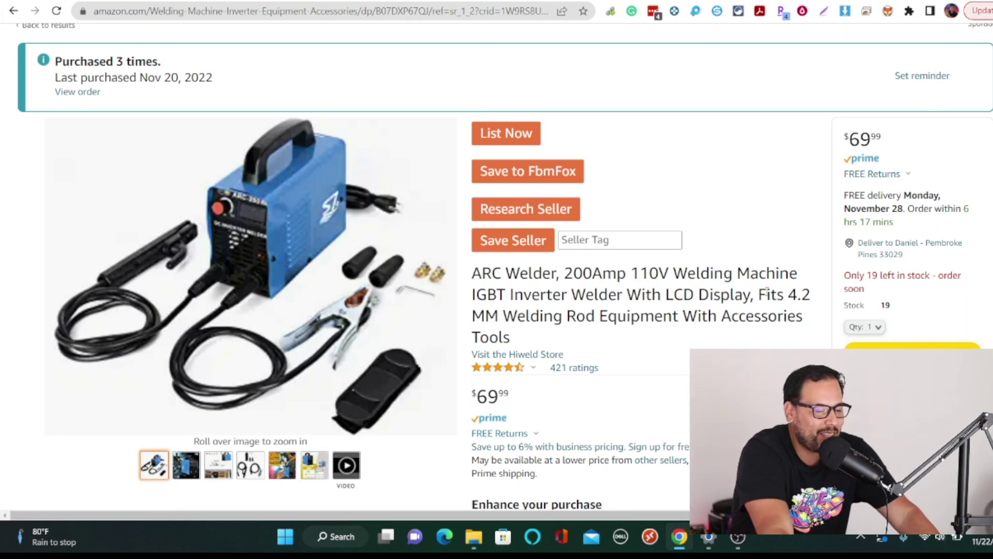
scroll(768, 291, "down", 1)
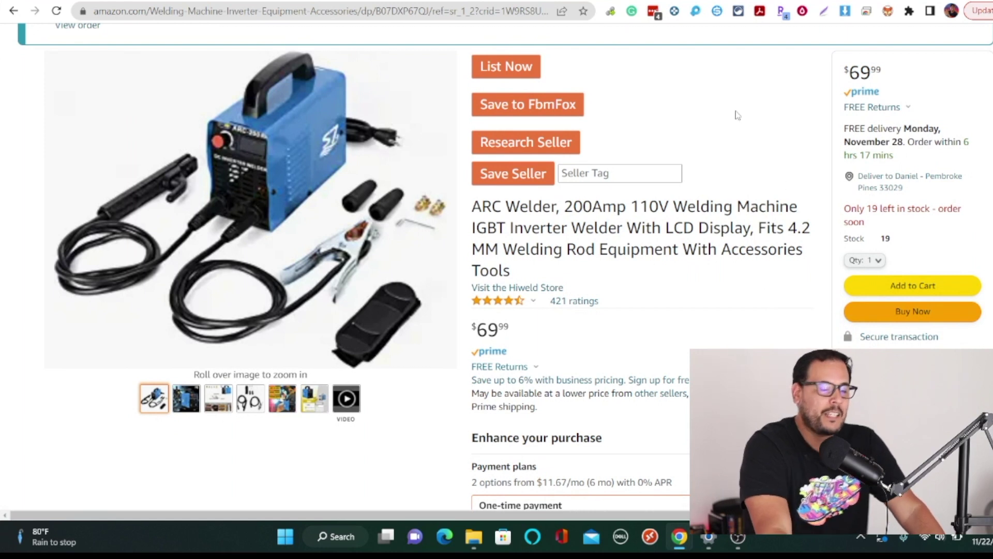
left_click(897, 291)
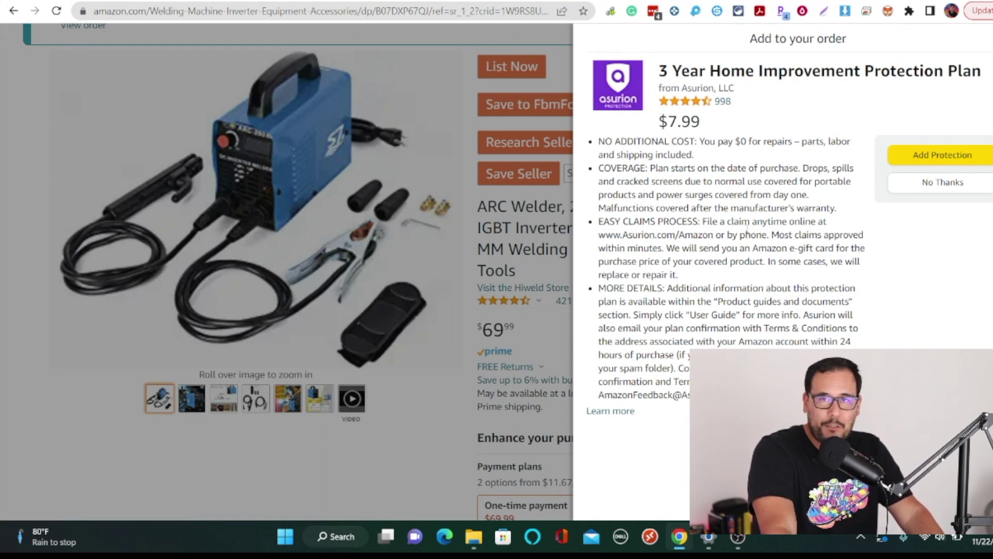
Decline the $7.99 protection plan and proceed to checkout with the welder
left_click(957, 184)
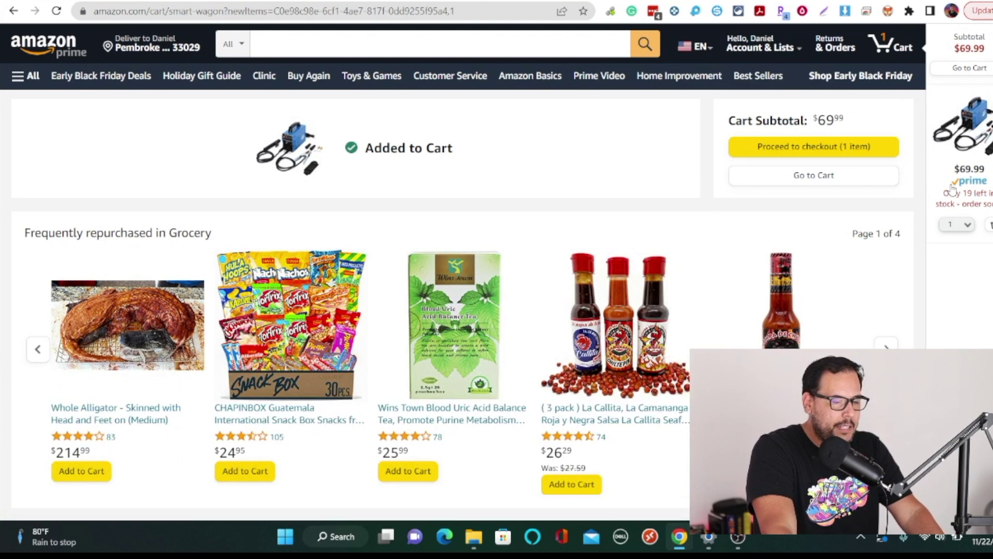
left_click(799, 149)
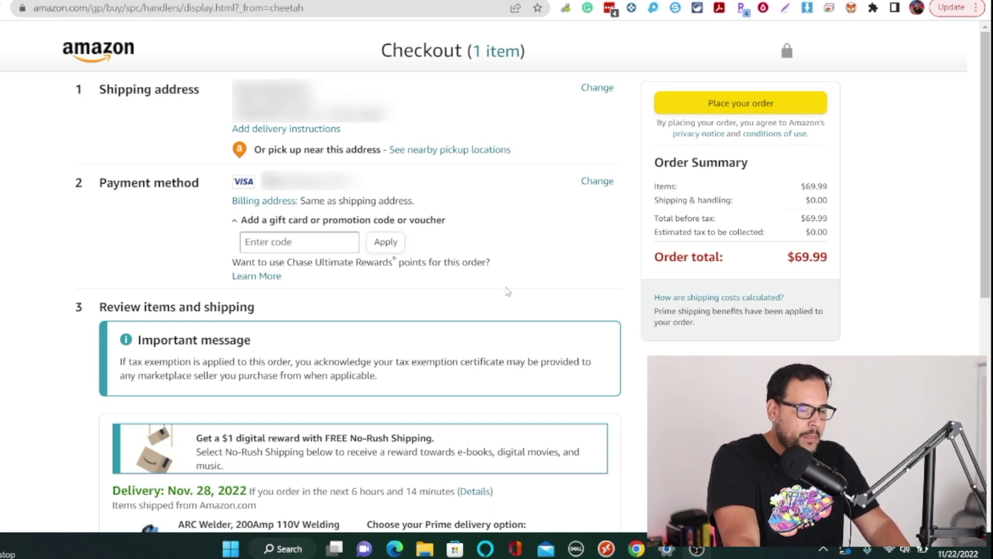
Scroll down the checkout page showing the $69.99 ARC Welder order
scroll(507, 290, "down", 1)
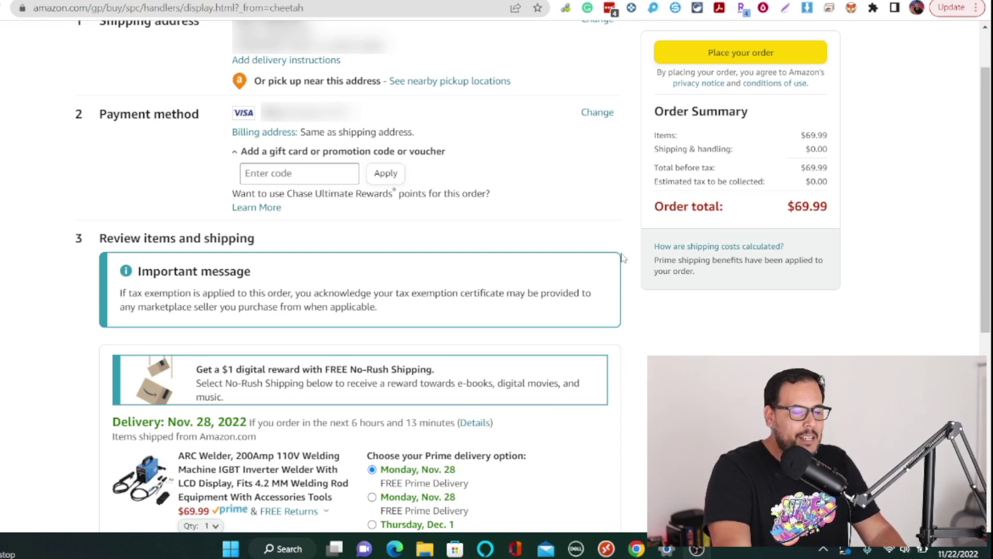
scroll(699, 302, "down", 1)
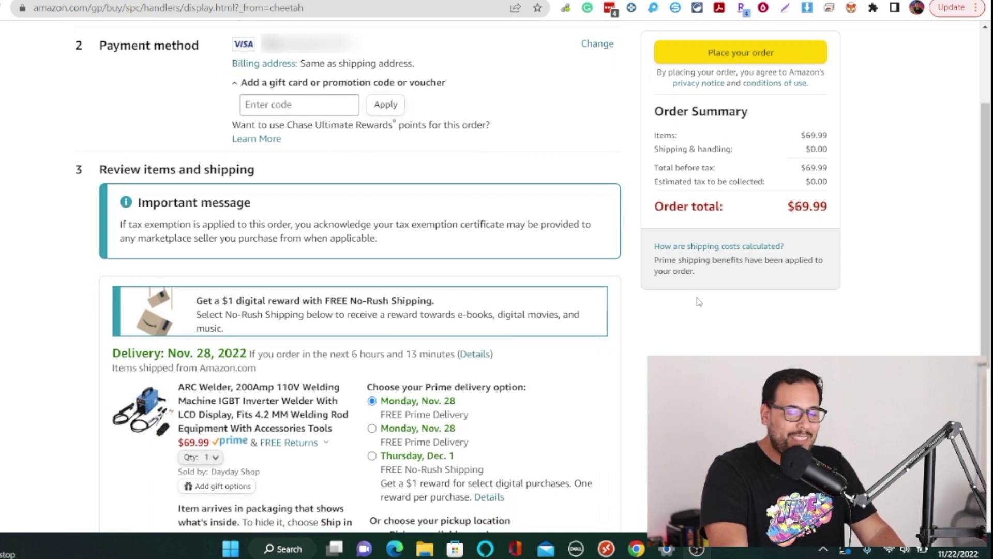
scroll(691, 351, "down", 1)
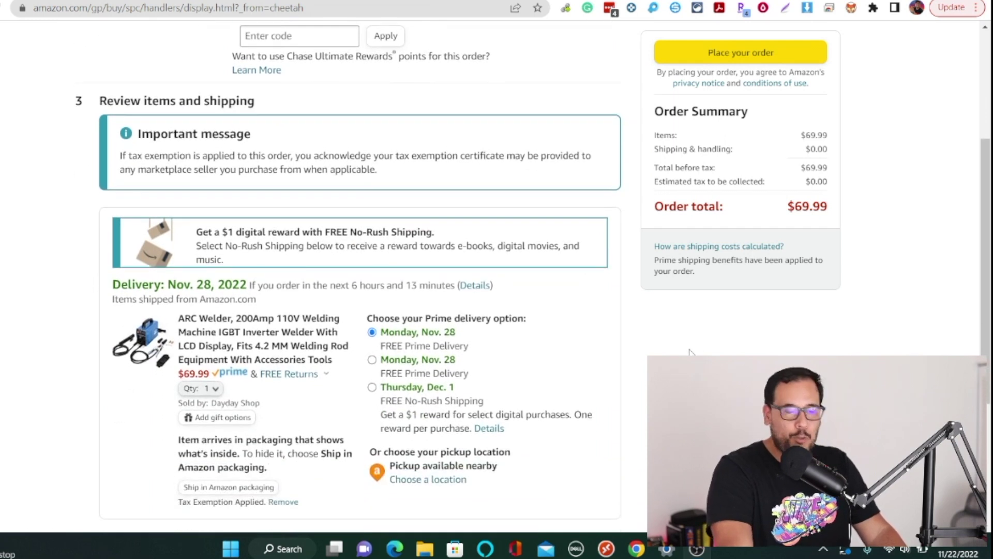
scroll(690, 351, "up", 3)
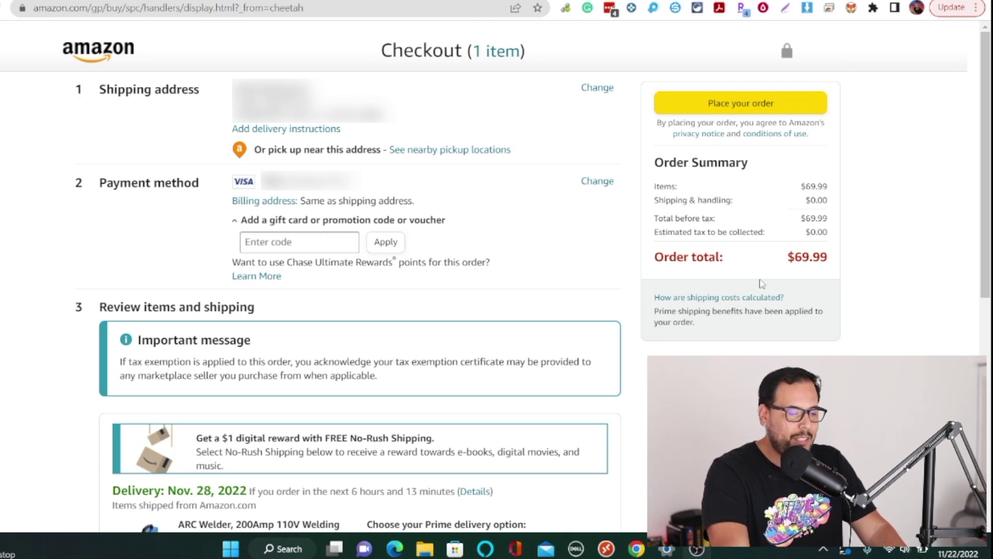
scroll(761, 283, "down", 4)
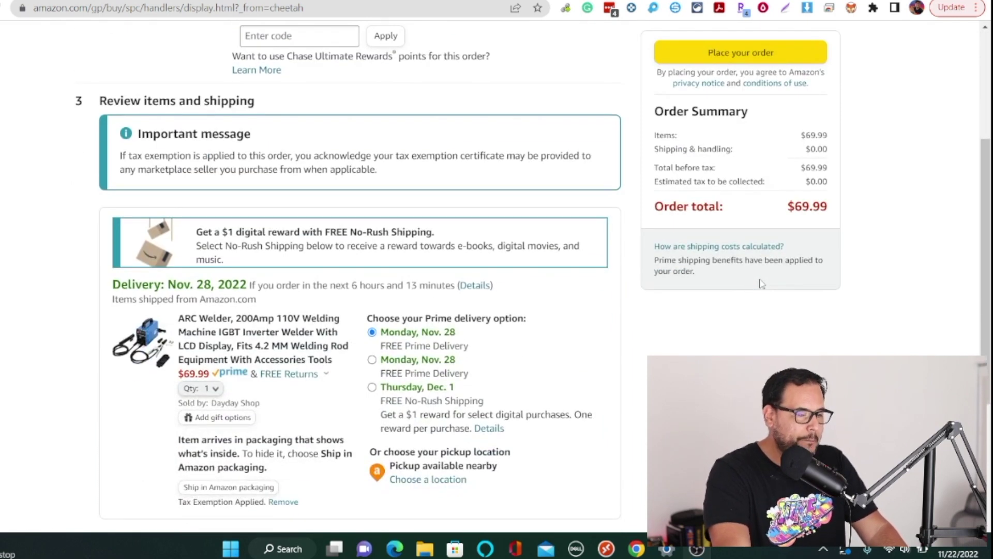
scroll(761, 283, "down", 3)
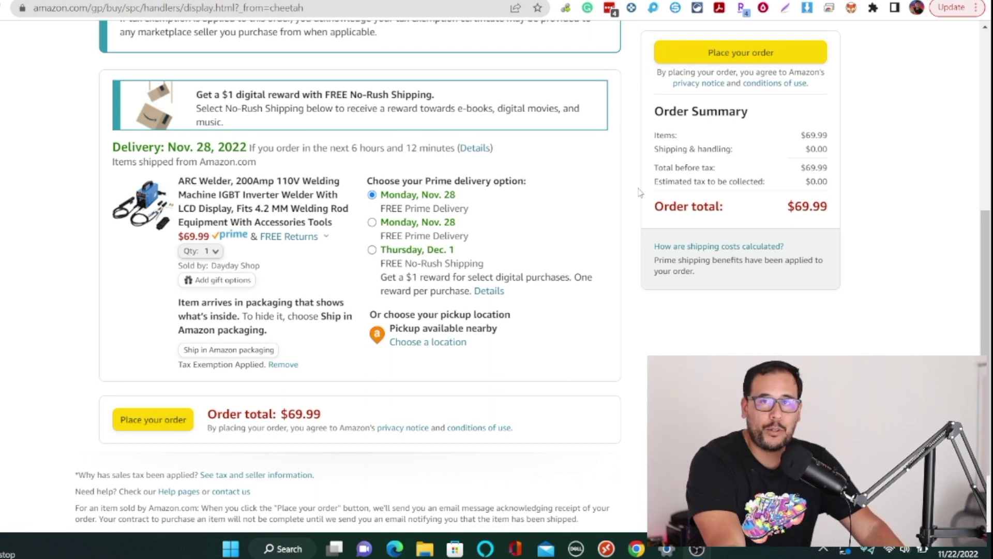
left_click(372, 249)
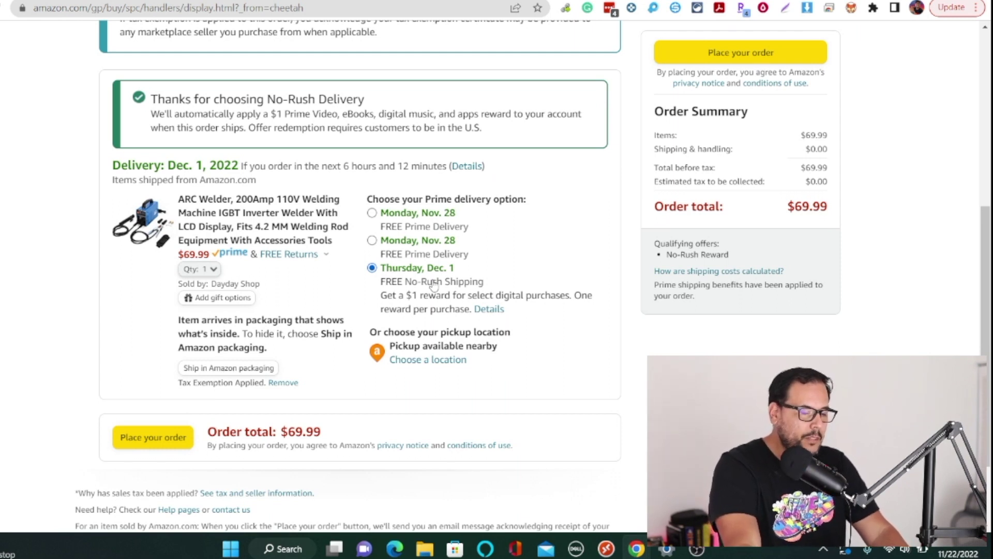
Scroll down the checkout page to view the Prime delivery options
scroll(434, 285, "down", 1)
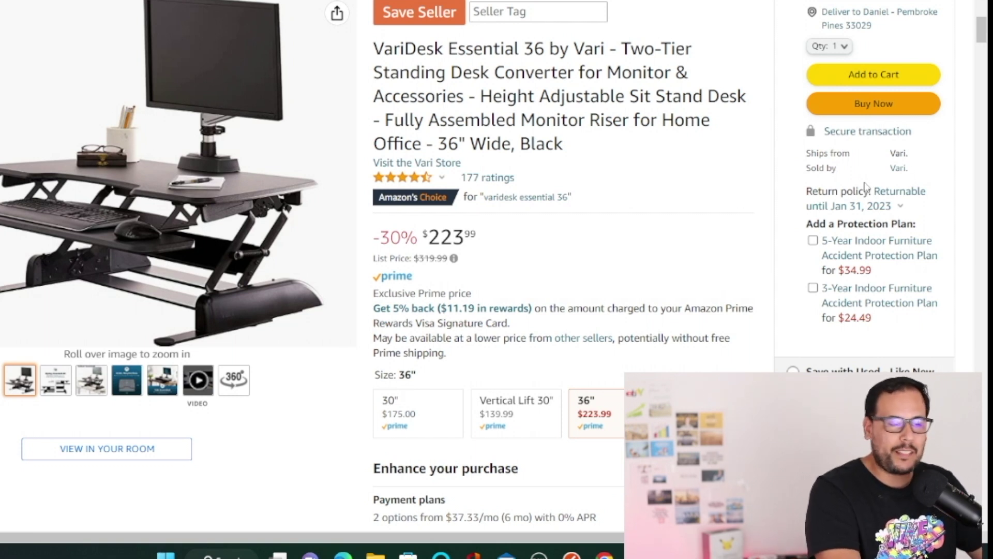
left_click(861, 207)
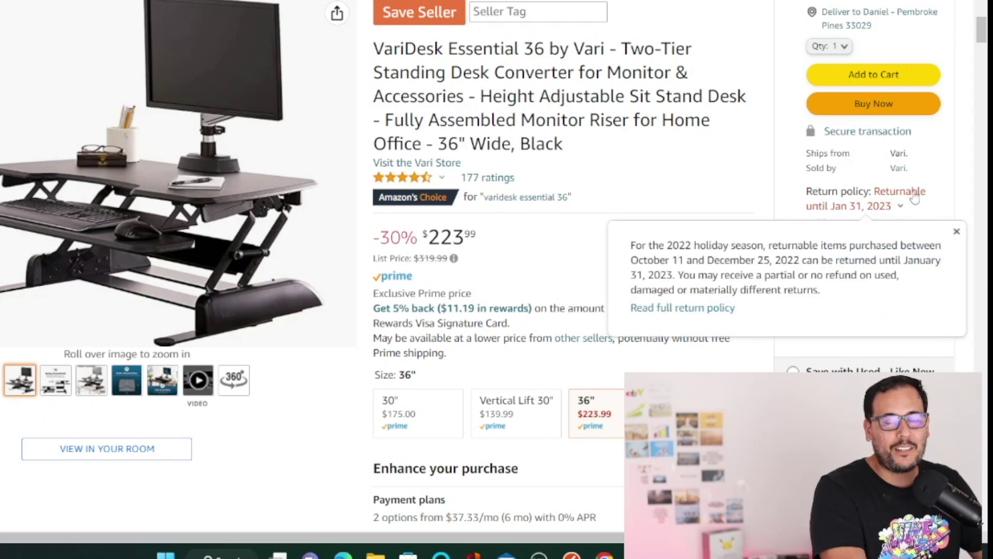
left_click(630, 156)
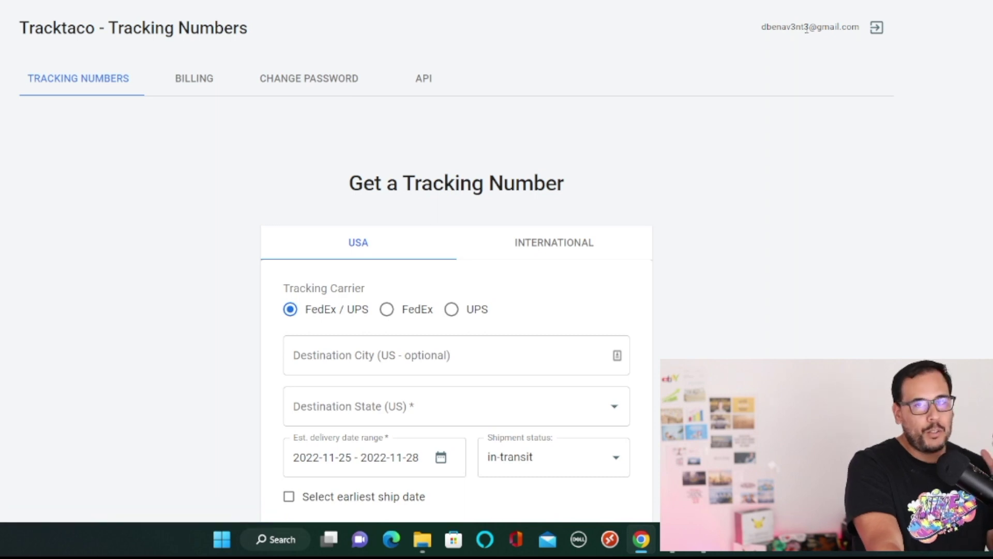
Scroll through Tracktaco's Get a Tracking Number form set to USA and FedEx / UPS
scroll(725, 319, "down", 4)
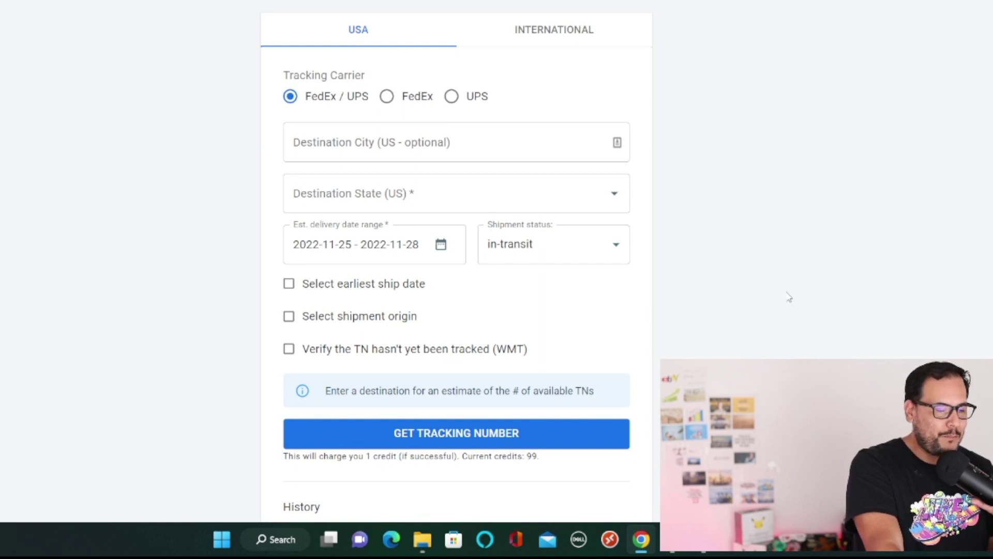
scroll(789, 296, "up", 4)
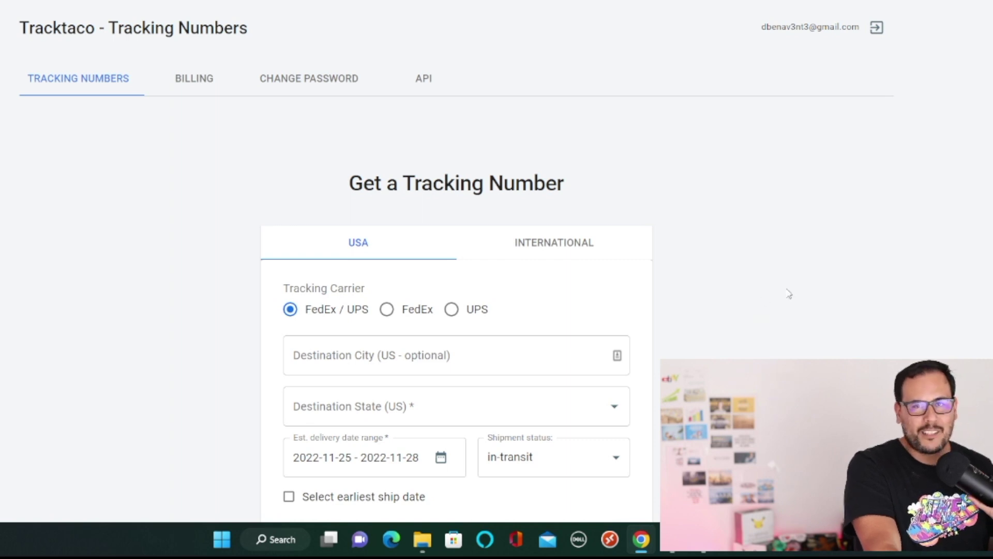
scroll(788, 293, "down", 3)
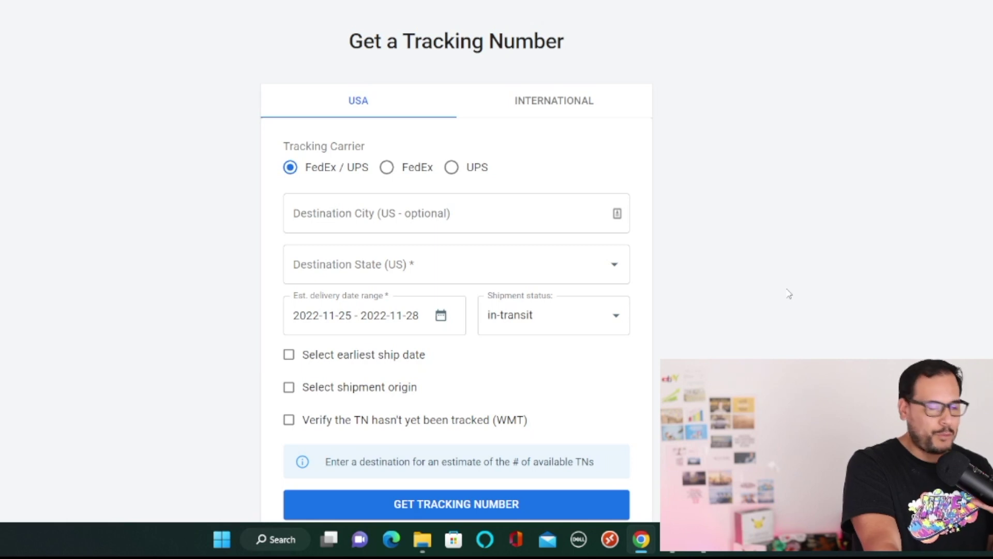
scroll(788, 293, "down", 2)
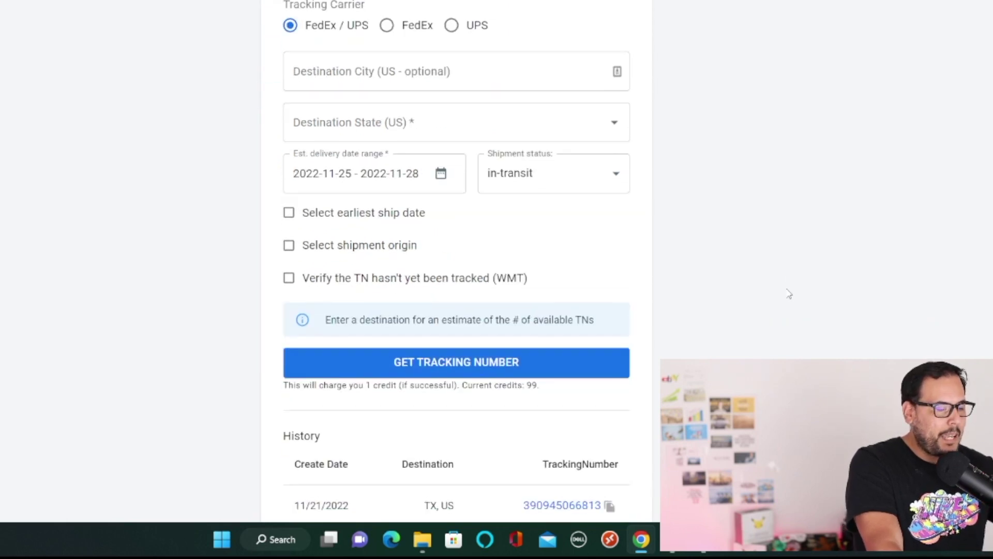
scroll(786, 292, "up", 1)
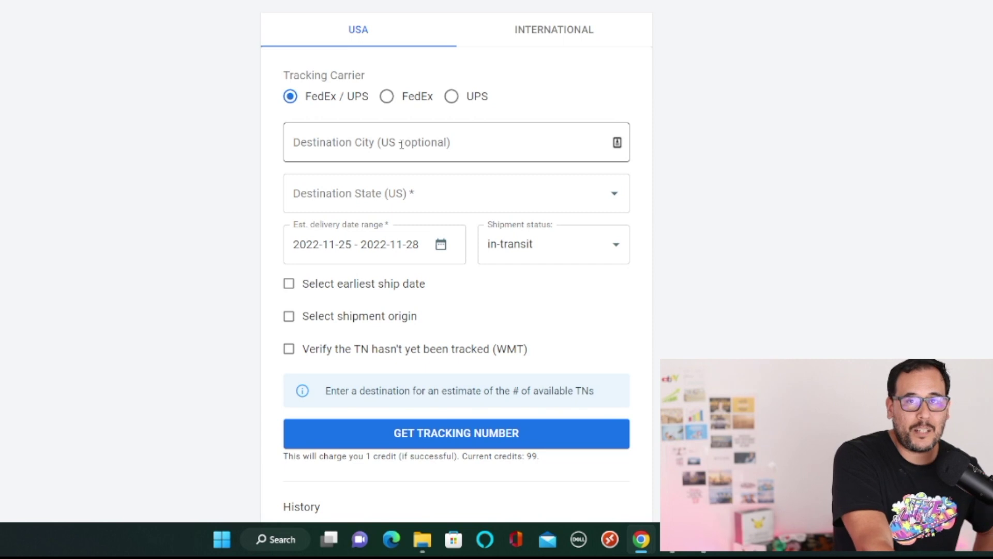
scroll(401, 144, "down", 1)
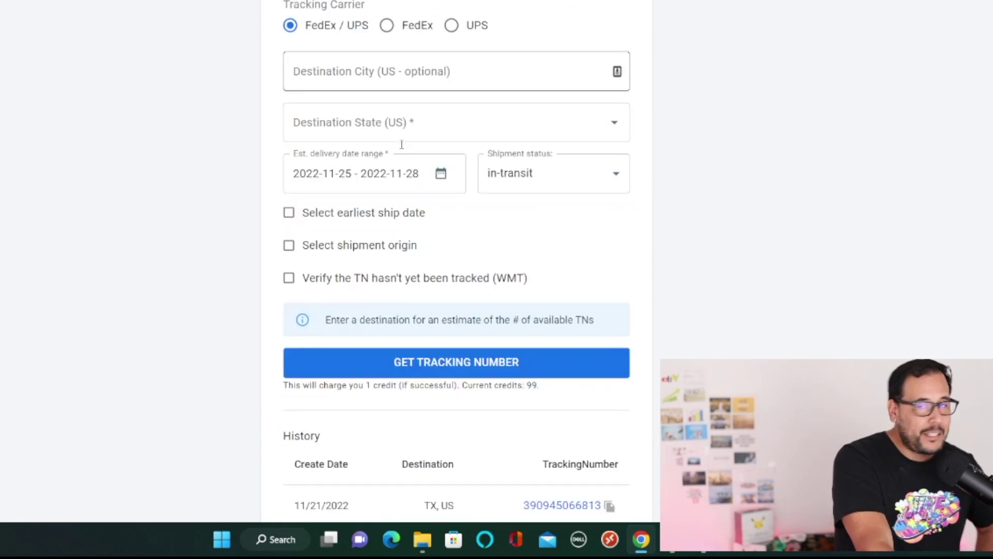
Set the estimated delivery range to 'In 3 - 6 days' (2022-11-25 to 2022-11-28)
left_click(441, 173)
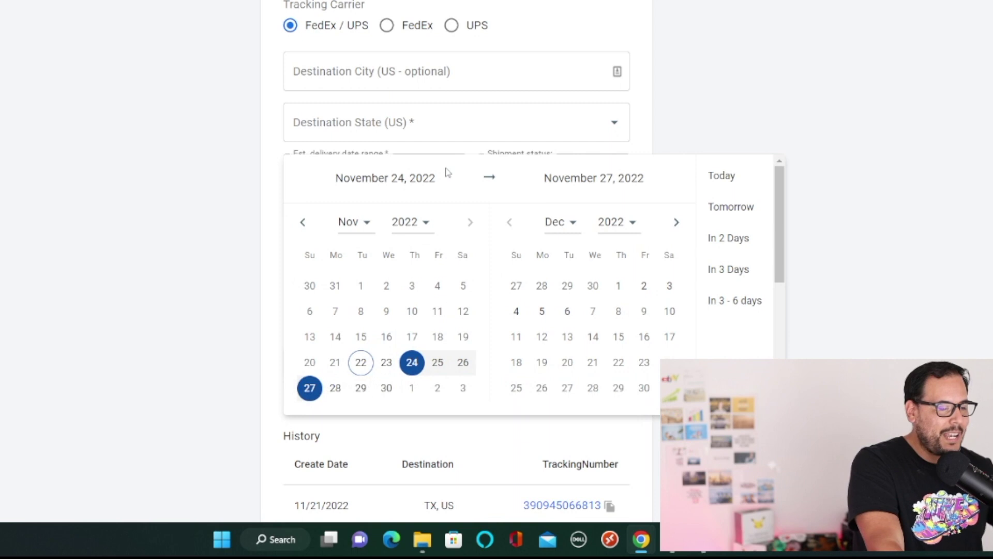
left_click(757, 304)
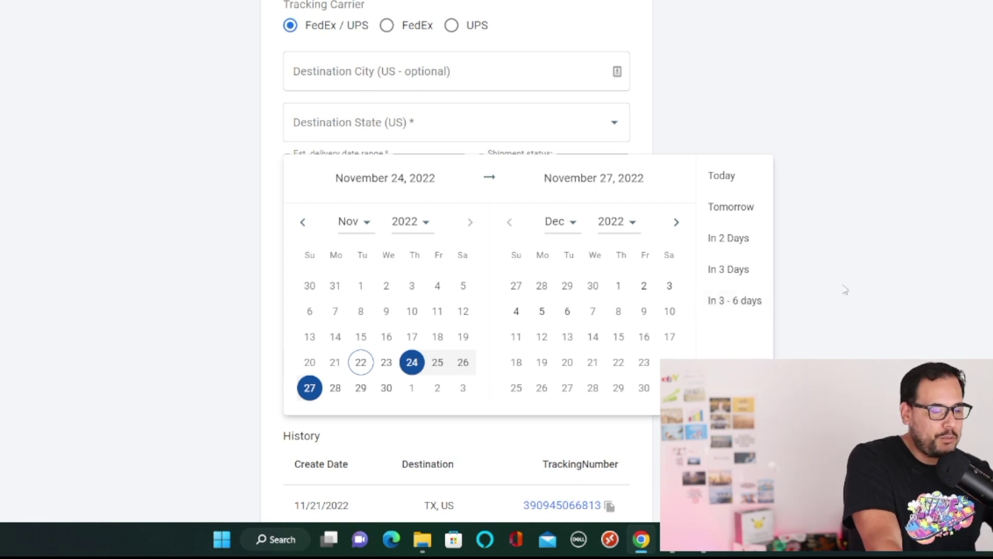
scroll(844, 289, "down", 2)
scroll(845, 289, "down", 1)
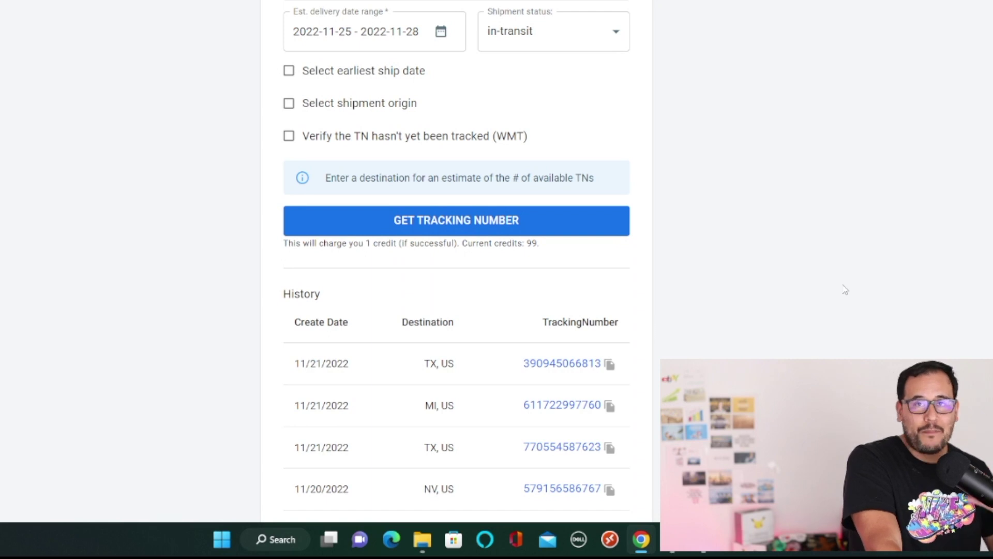
scroll(844, 290, "up", 1)
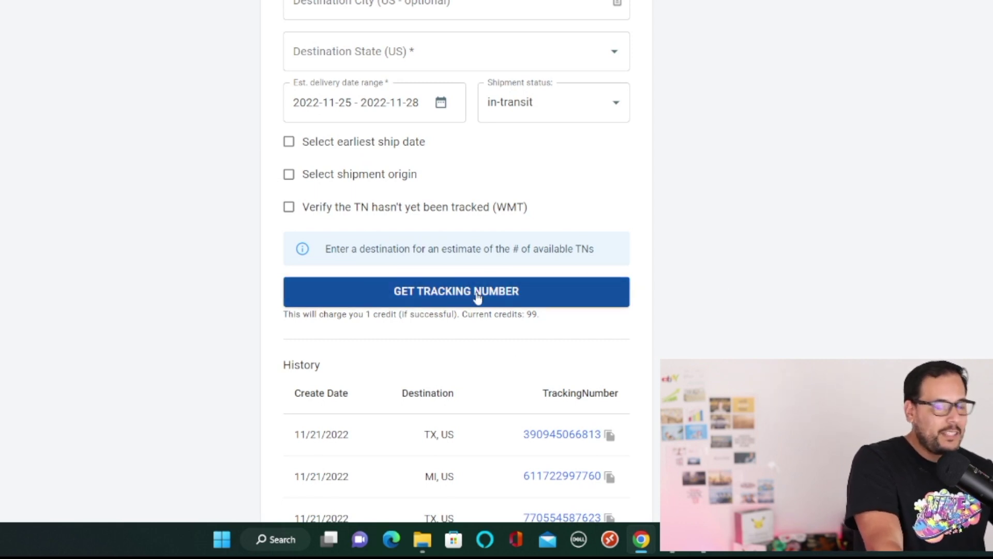
scroll(477, 298, "down", 2)
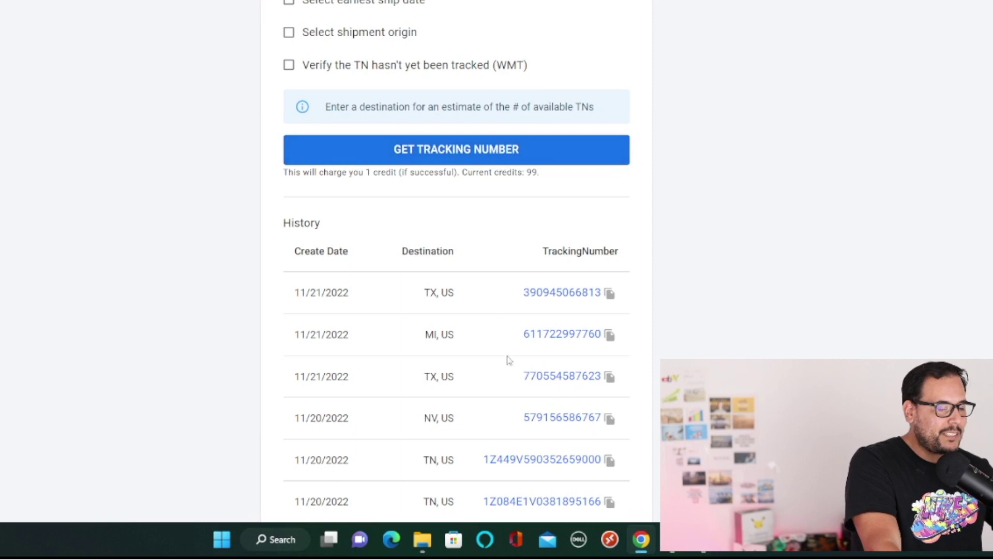